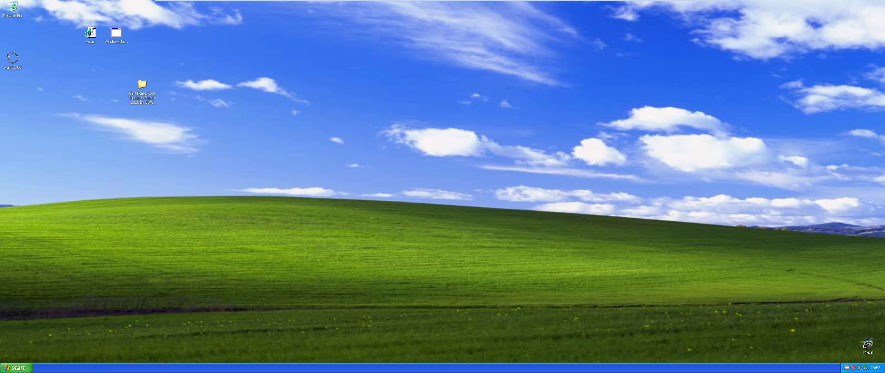
Step: Open the Windows Update site from the installed programs and accept the secure connection alert
click(15, 368)
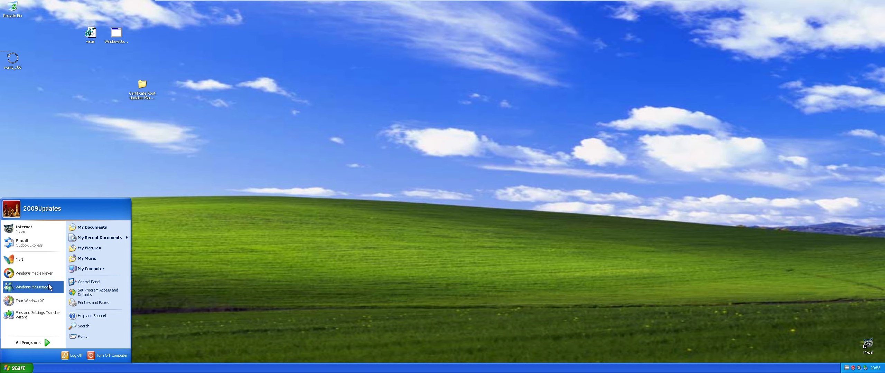
mouse_move(46, 343)
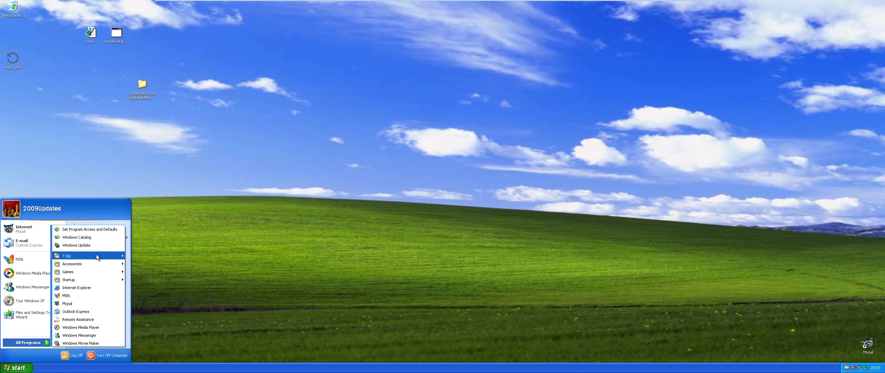
click(89, 246)
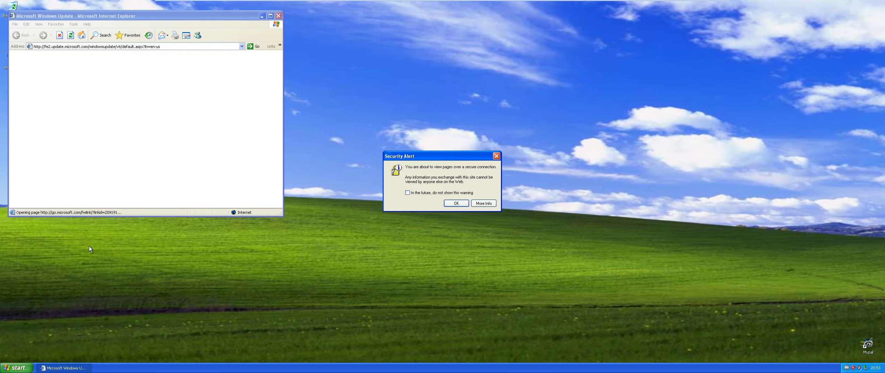
click(449, 203)
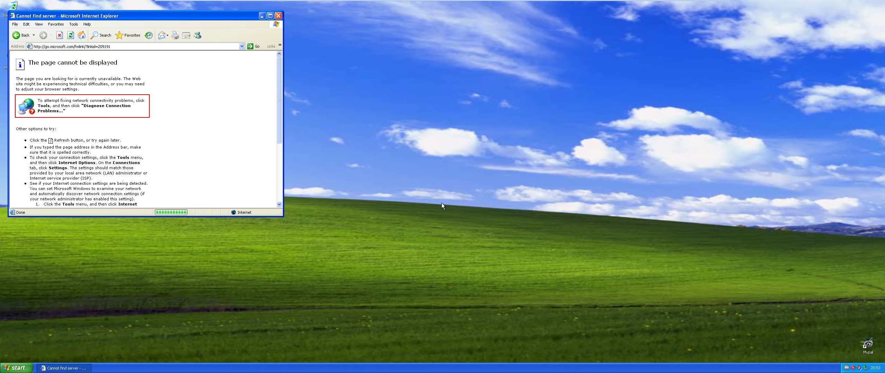
Step: Read through the page that Windows Update loads, including its heading, and close the browser window
scroll(212, 146, down, 2)
scroll(210, 139, down, 3)
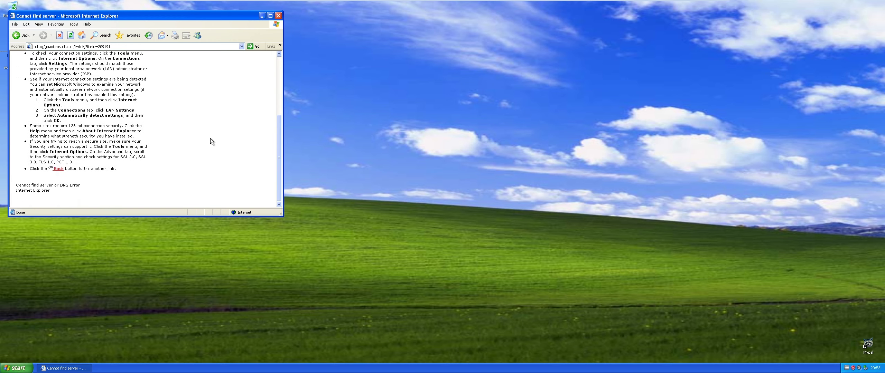
scroll(210, 138, up, 5)
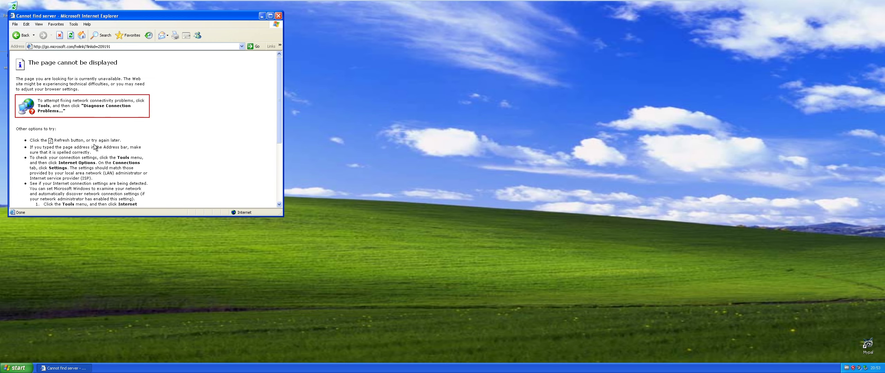
drag(31, 64, 83, 65)
click(87, 66)
click(276, 16)
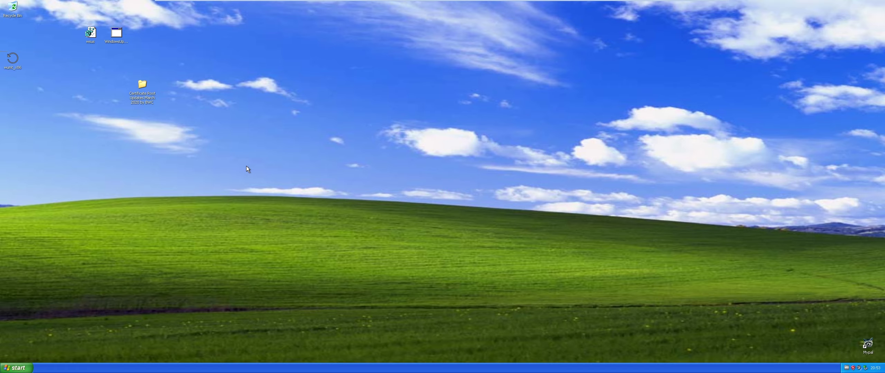
Step: Check the Windows version and service pack in My Computer's system properties, and close both windows
key(super+e)
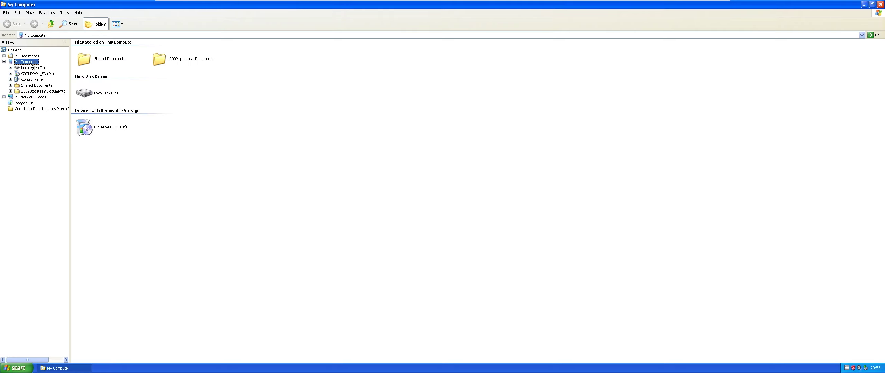
right_click(30, 64)
click(48, 134)
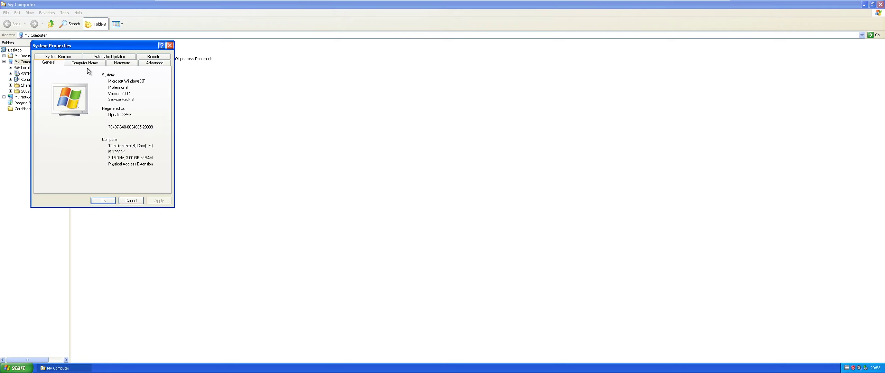
drag(96, 46, 361, 120)
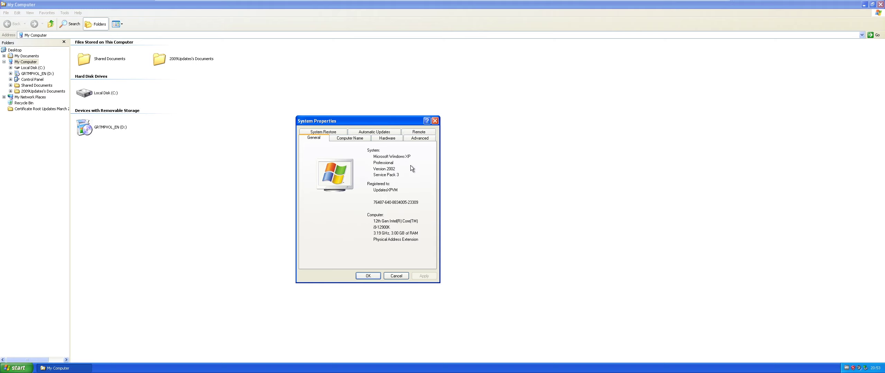
click(435, 121)
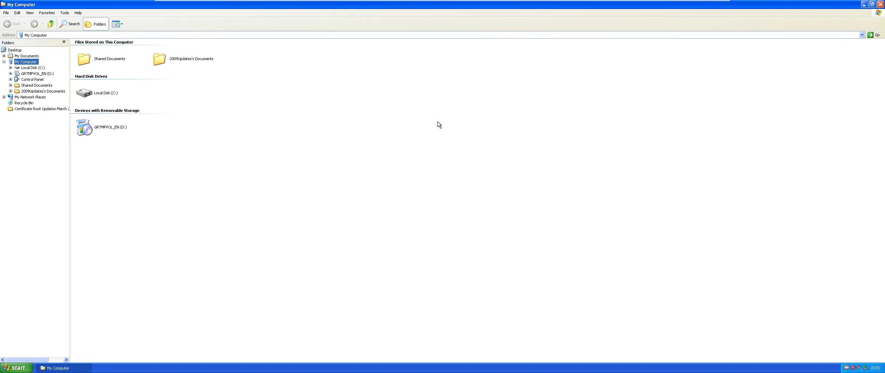
click(881, 4)
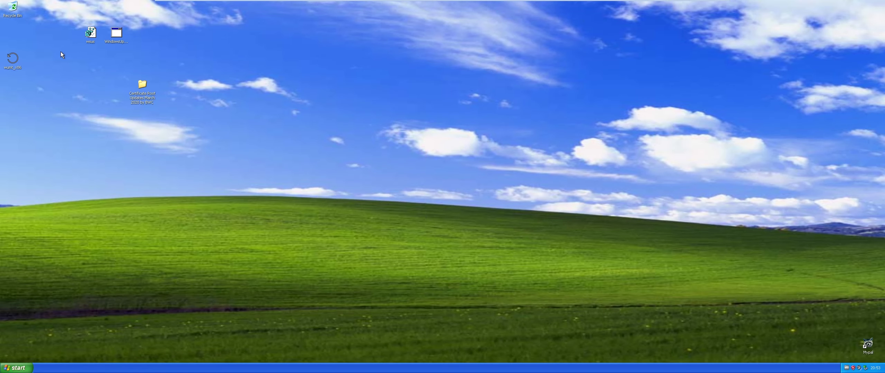
Step: Install Windows Update Agent 3.0 from the desktop installer, accepting the license terms, and set the installer file aside on the desktop
double_click(115, 40)
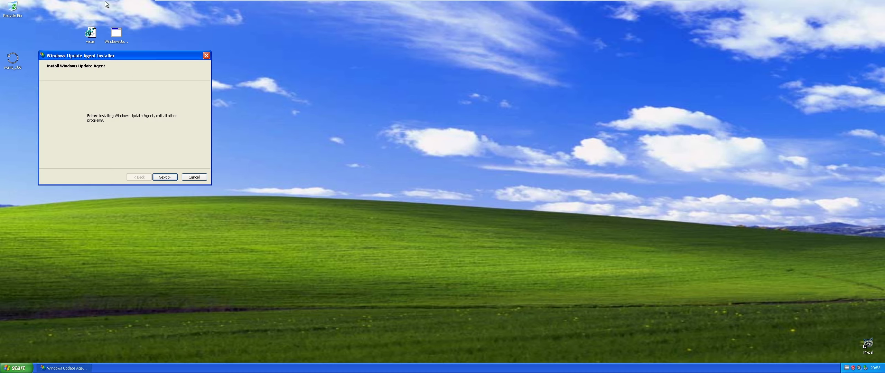
drag(125, 54, 411, 150)
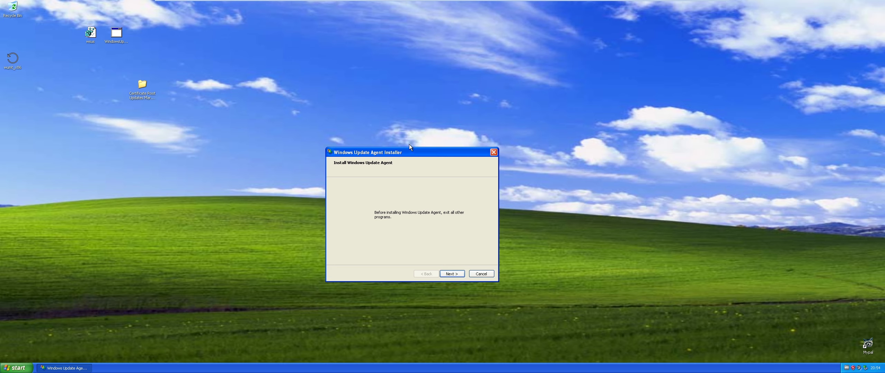
mouse_move(401, 154)
mouse_down()
mouse_move(263, 148)
mouse_move(450, 149)
mouse_move(366, 131)
mouse_move(402, 144)
mouse_up()
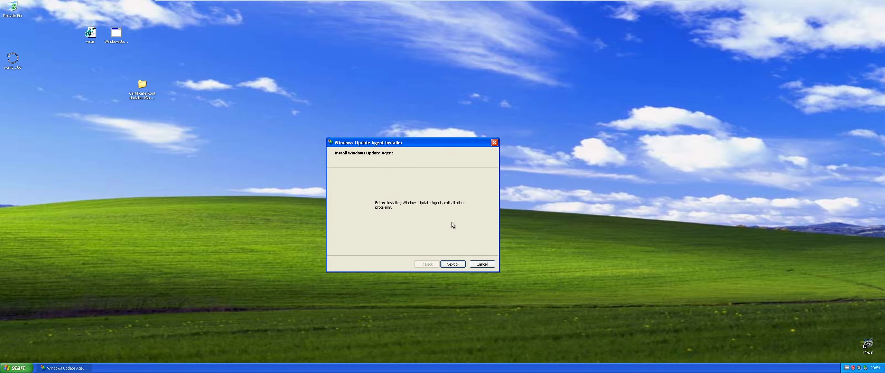
click(453, 264)
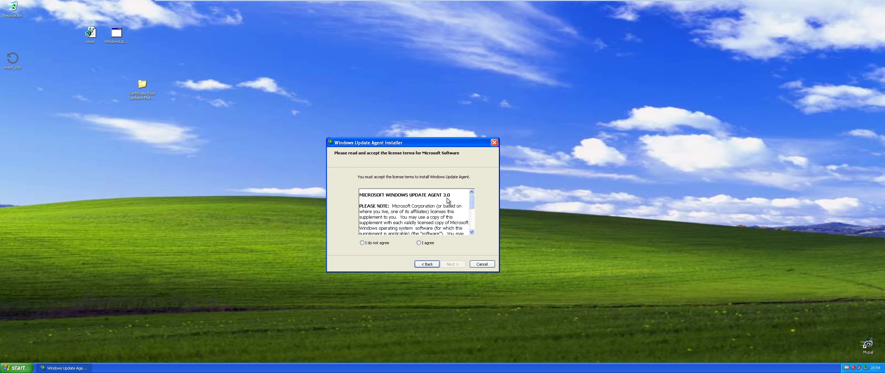
click(424, 241)
click(447, 264)
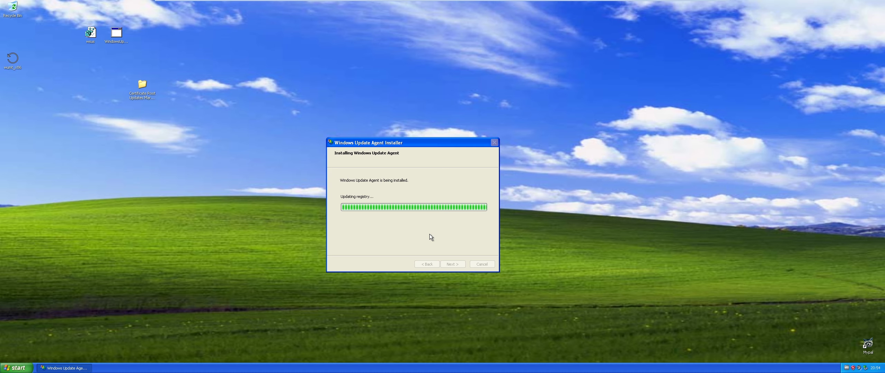
click(447, 264)
drag(425, 142, 398, 183)
drag(356, 229, 158, 60)
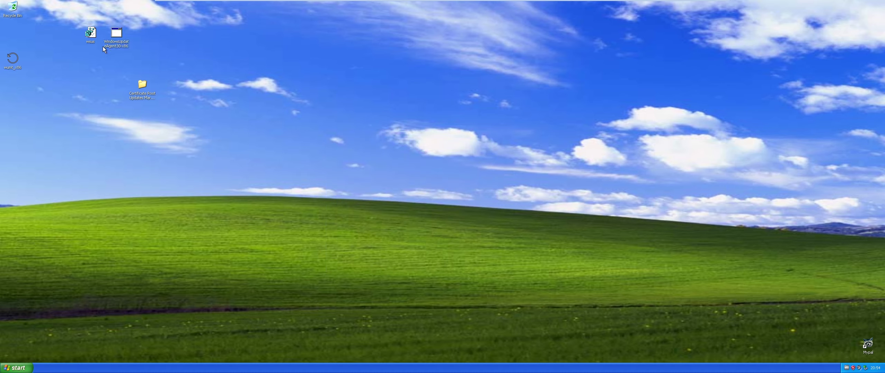
drag(778, 137, 791, 91)
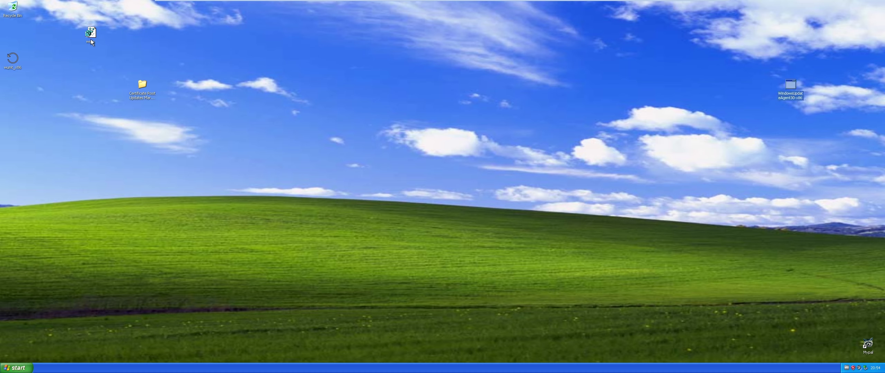
Step: Install the March 2020 root certificates by running wlupdate on rootsupd202003.wlu, and set their folder aside on the desktop
double_click(145, 90)
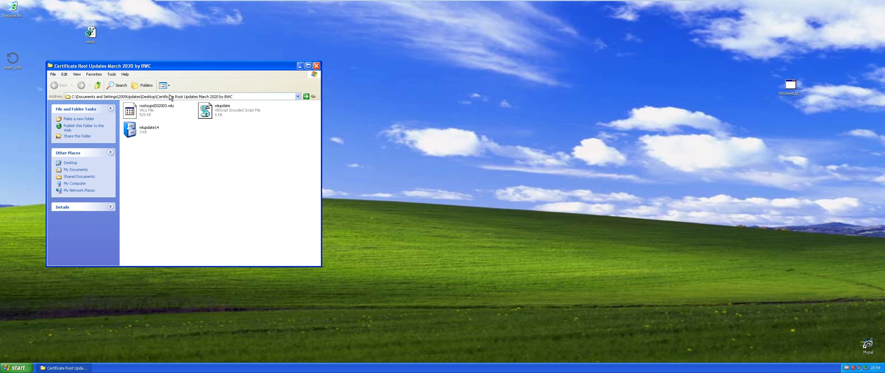
mouse_move(145, 112)
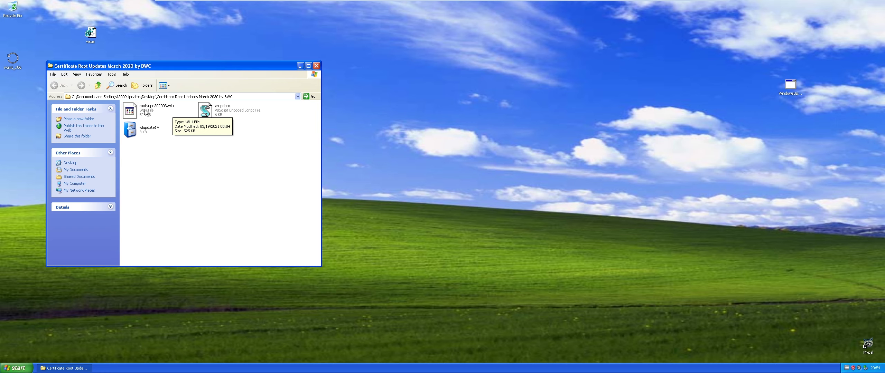
double_click(215, 110)
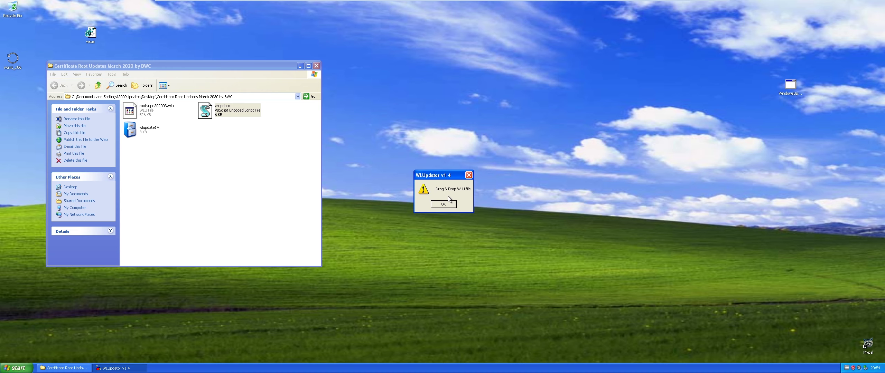
click(443, 205)
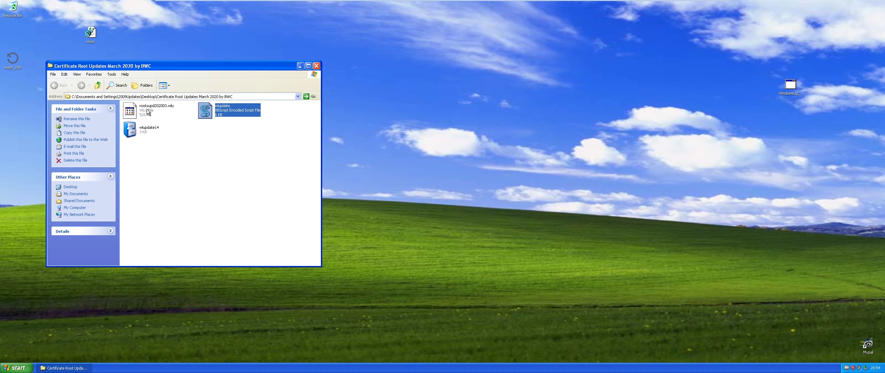
mouse_move(146, 110)
drag(147, 110, 224, 114)
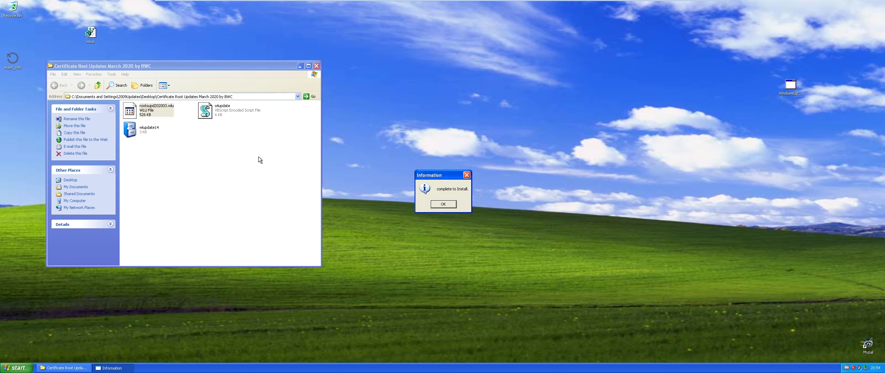
click(443, 204)
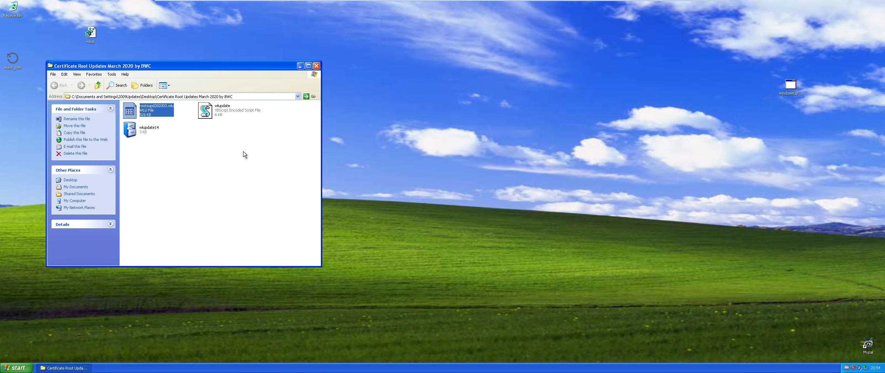
click(316, 67)
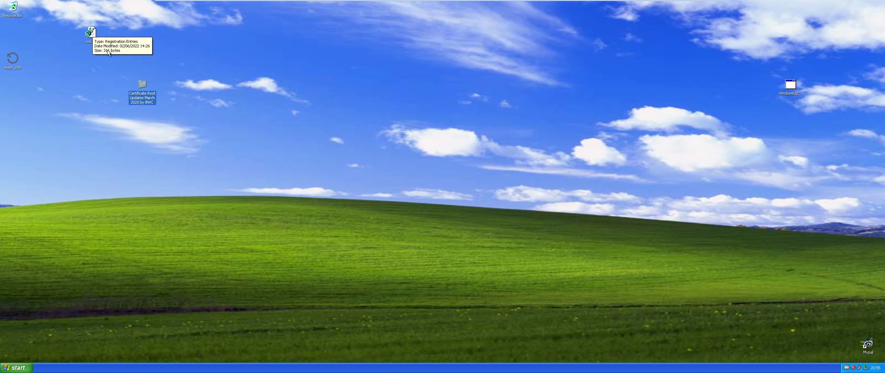
drag(143, 98, 702, 99)
Step: Merge wsus.reg from the desktop into the registry, checking the available update services in Windows Update MiniTool before confirming
double_click(90, 34)
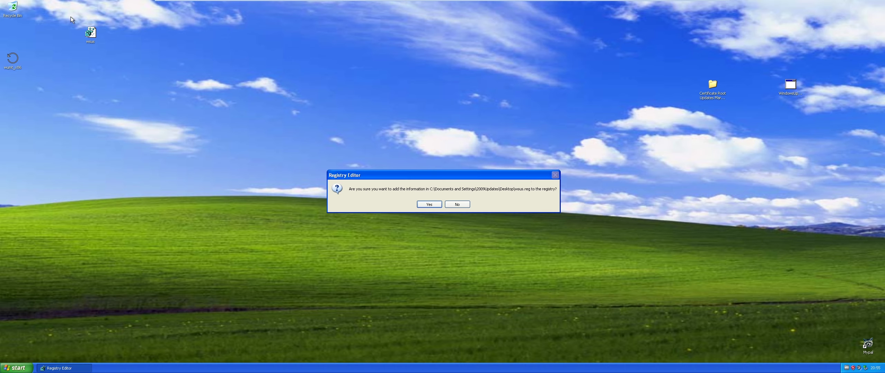
double_click(12, 57)
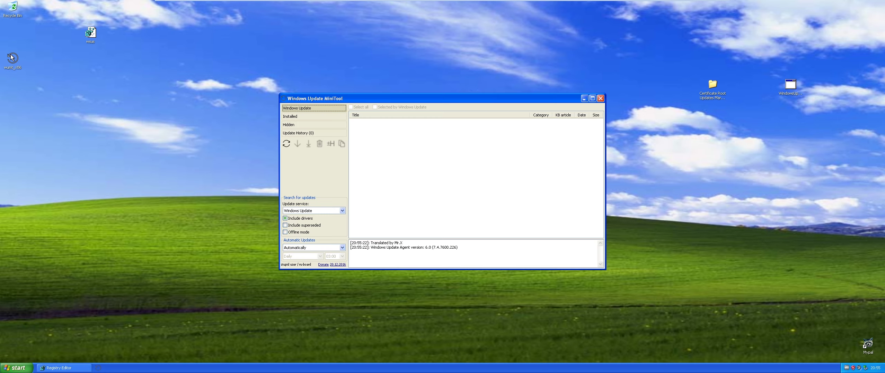
click(311, 211)
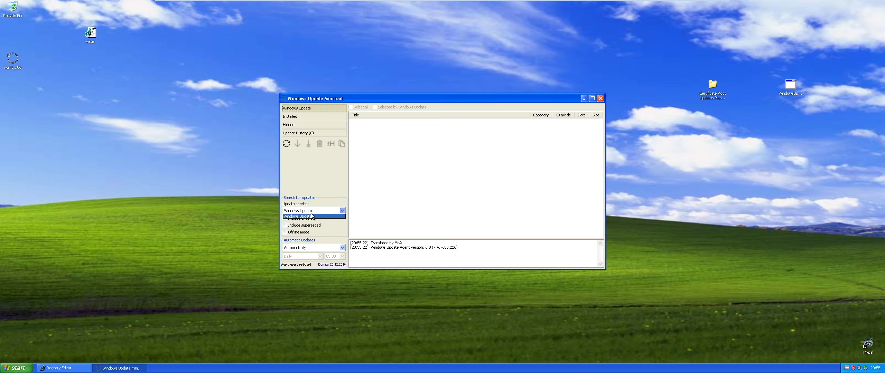
click(600, 99)
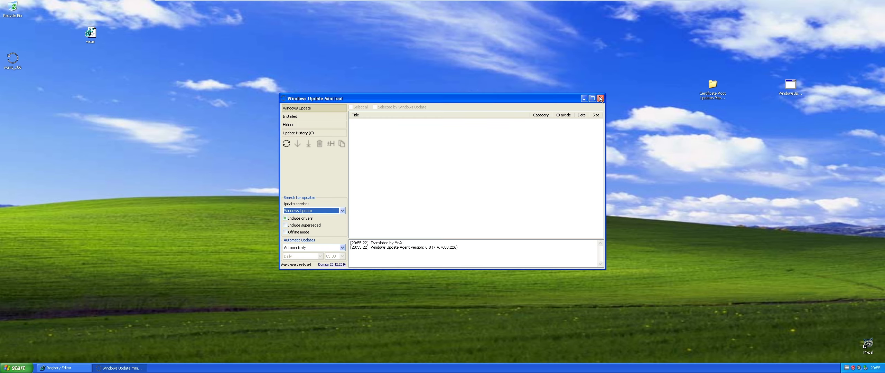
click(601, 99)
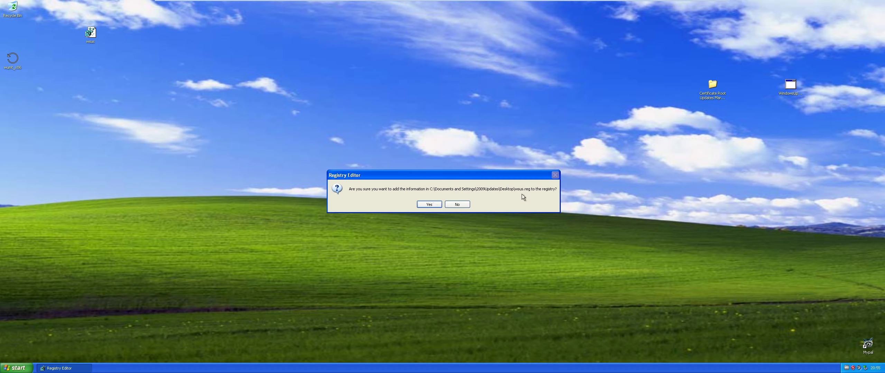
click(431, 204)
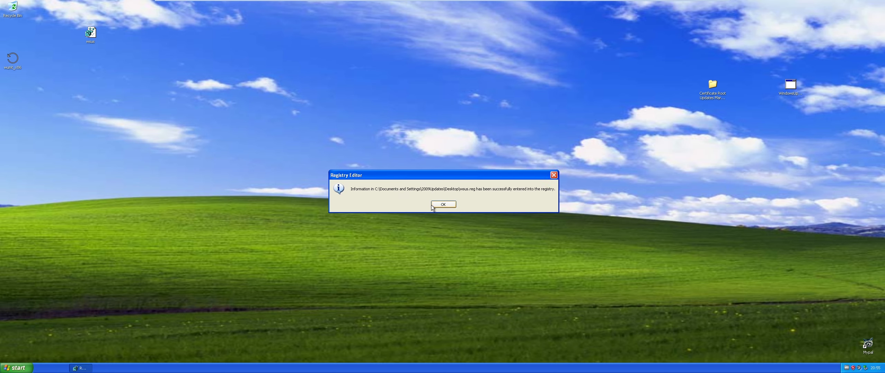
click(443, 208)
Step: Restart the computer
click(17, 368)
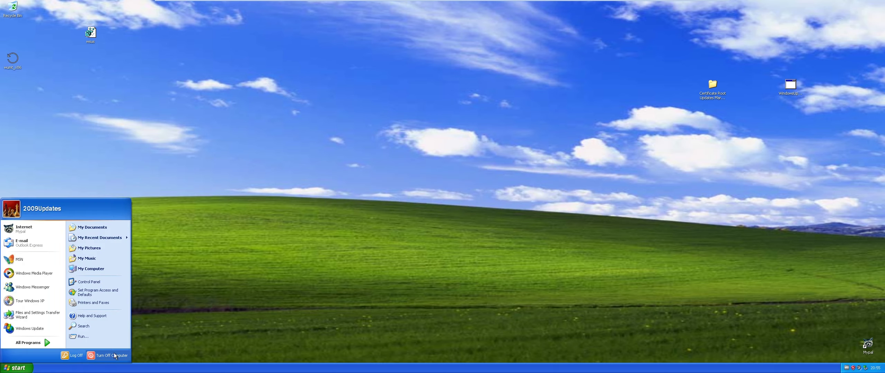
click(112, 357)
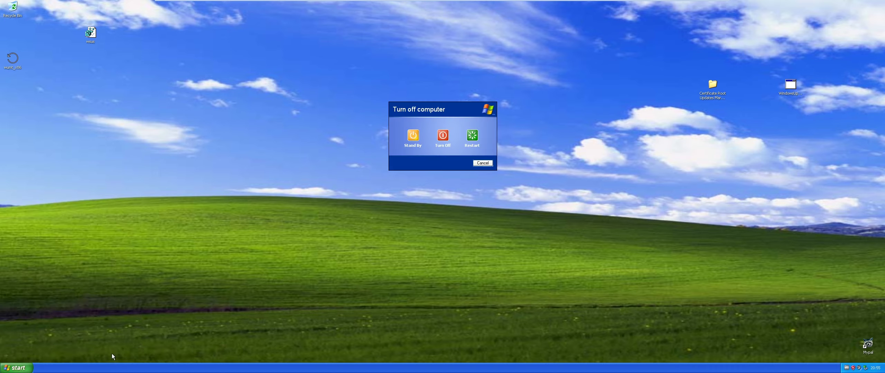
click(477, 136)
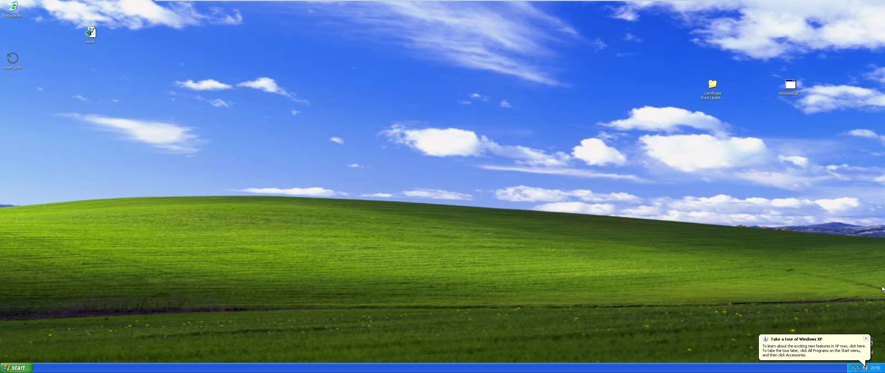
Step: Search Windows Server Update Service for updates in Windows Update MiniTool, excluding drivers and including superseded ones, and close the tool once the search completes
click(865, 339)
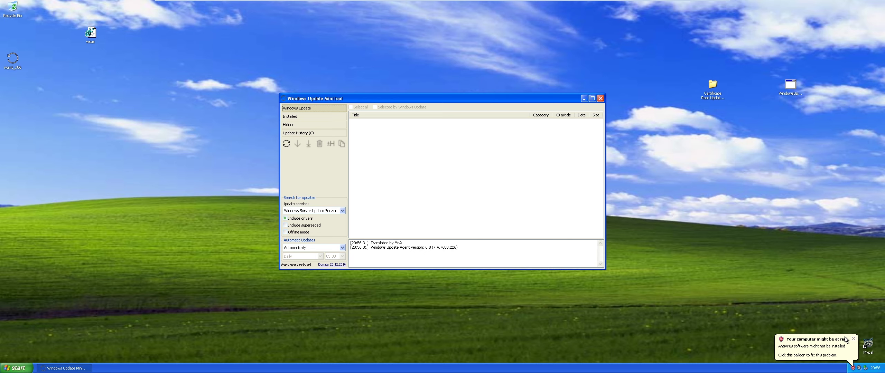
click(852, 340)
click(285, 218)
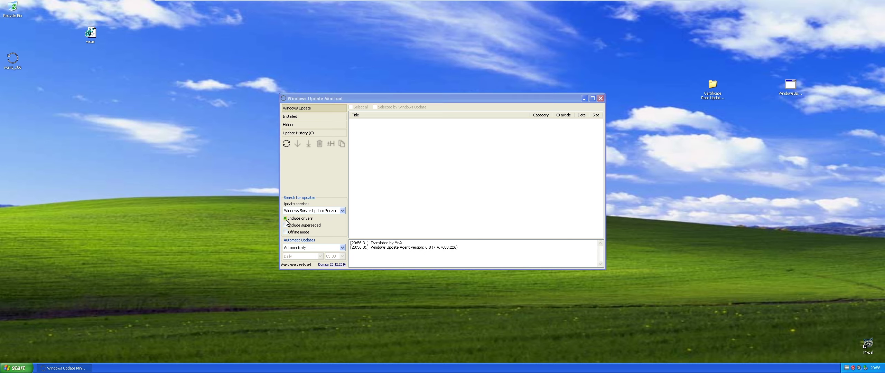
click(295, 226)
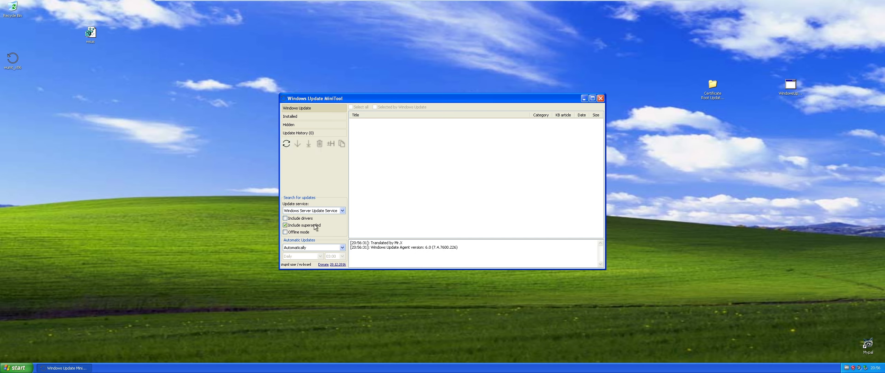
click(287, 143)
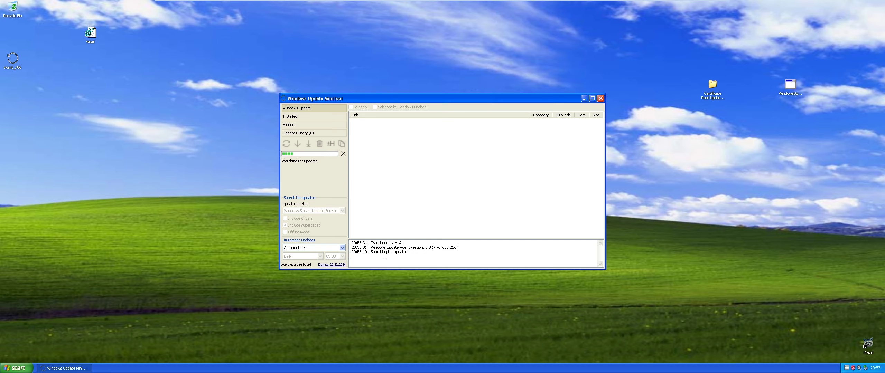
drag(408, 254, 363, 243)
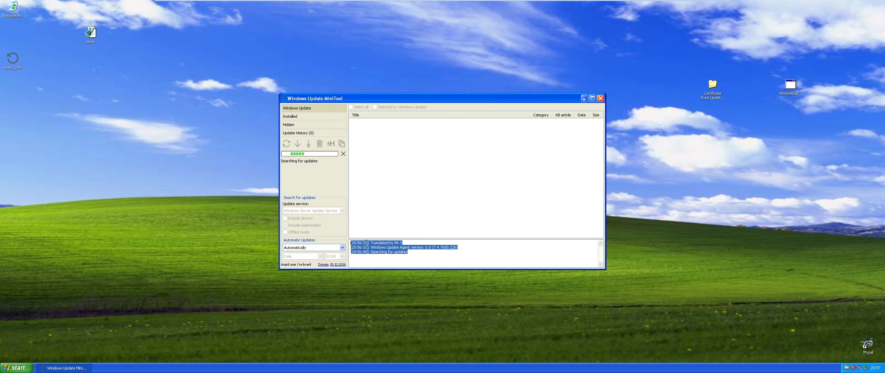
click(375, 243)
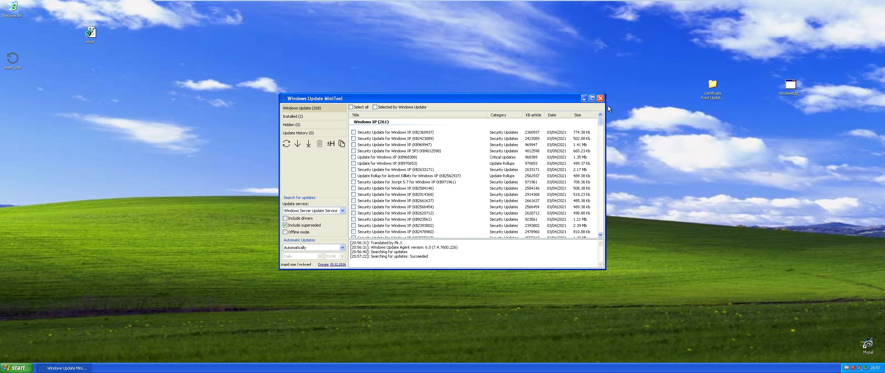
click(600, 98)
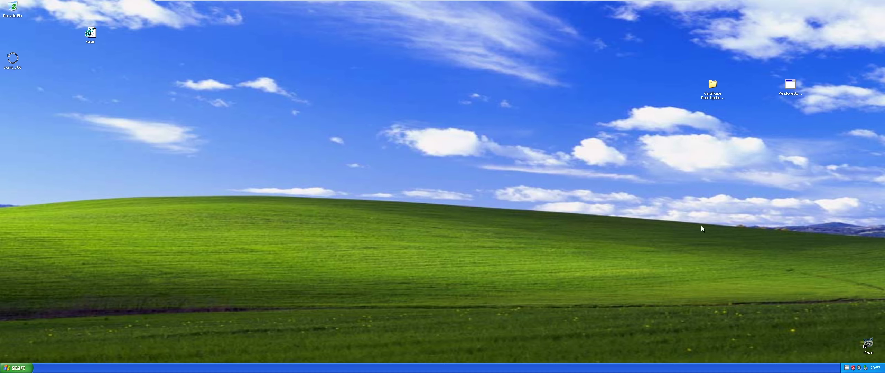
Step: Search the web for "windows xp sp4" in the Mypal browser and open the MajorGeeks page for Windows XP Service Pack 4 Unofficial
double_click(868, 349)
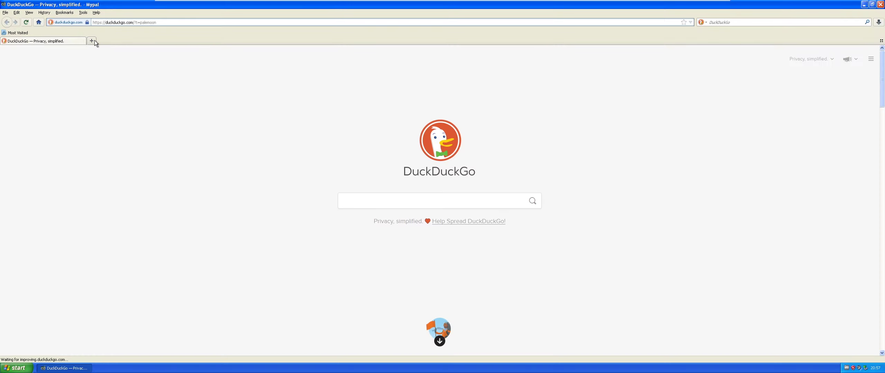
click(129, 23)
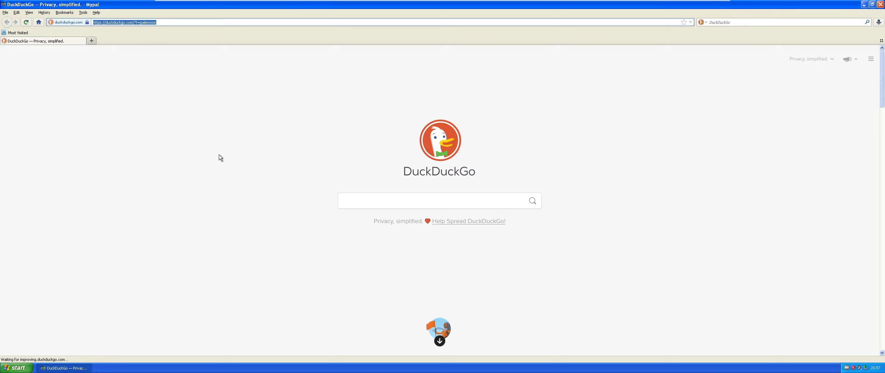
text(windows xp sp4)
key(Return)
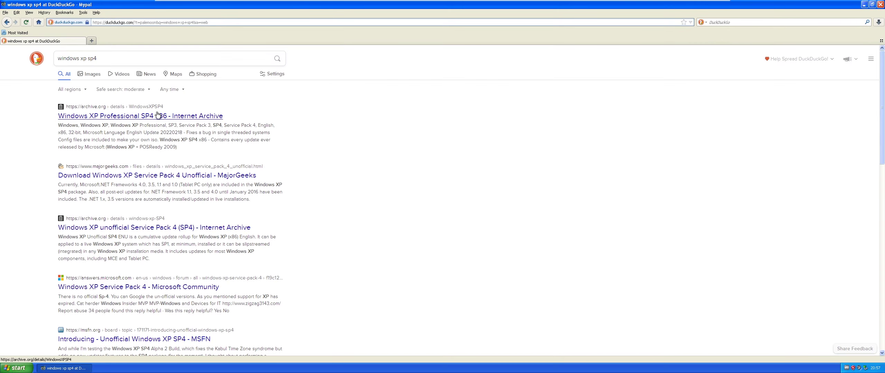
click(181, 174)
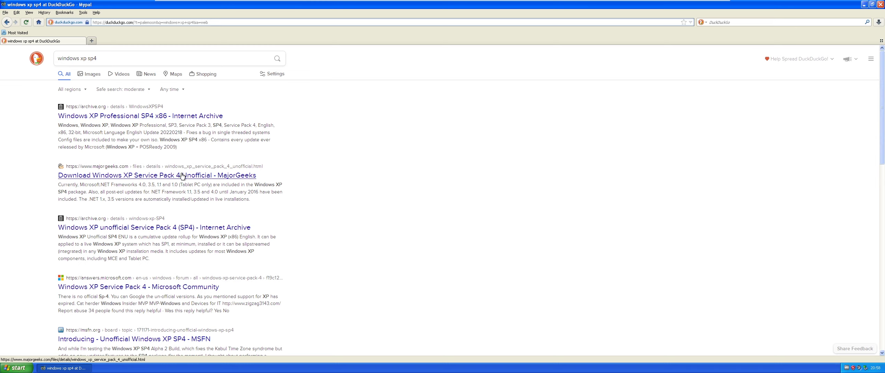
click(223, 169)
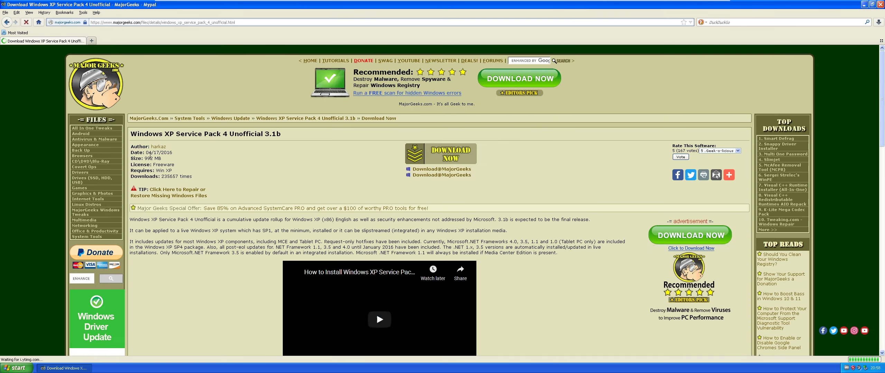
Step: Download Windows XP Service Pack 4 Unofficial 3.1b from MajorGeeks into the Downloads folder and check the download's progress
drag(143, 158, 164, 161)
click(164, 162)
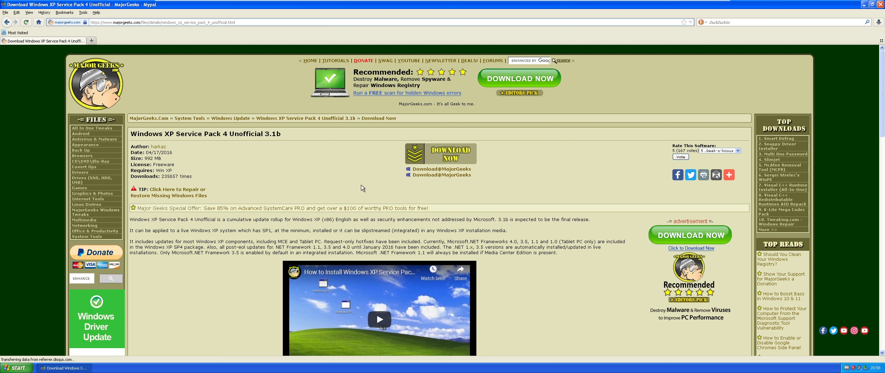
click(411, 158)
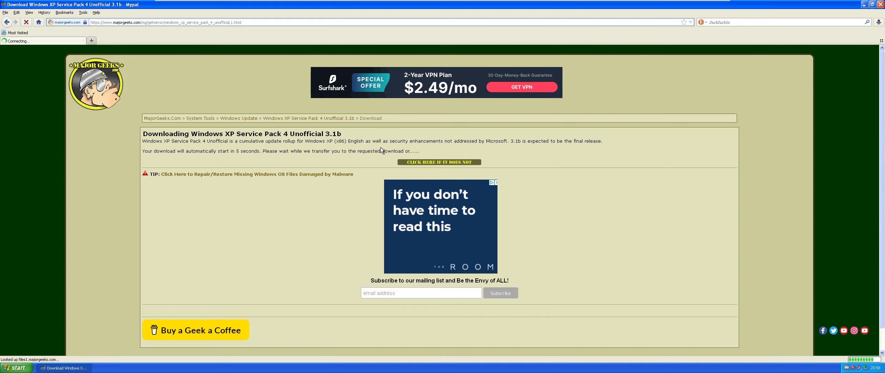
click(130, 77)
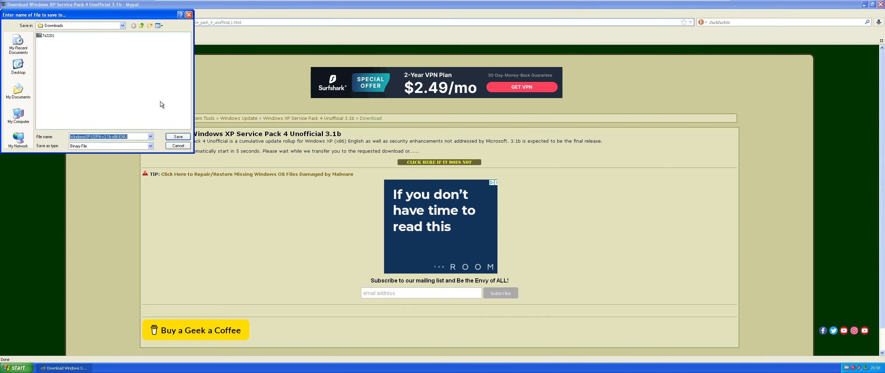
click(164, 135)
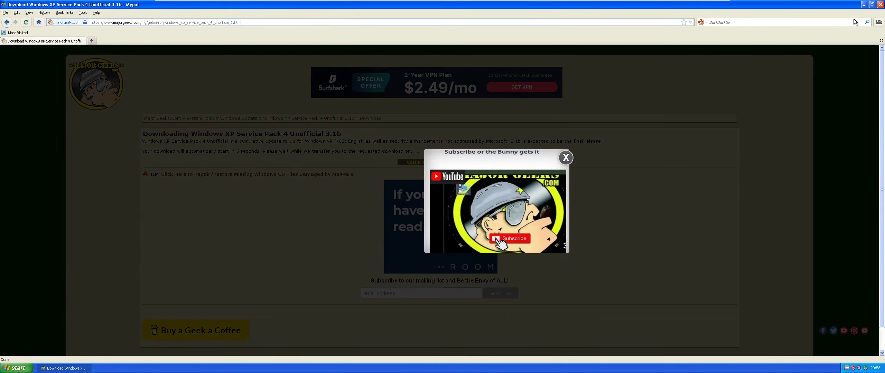
click(879, 23)
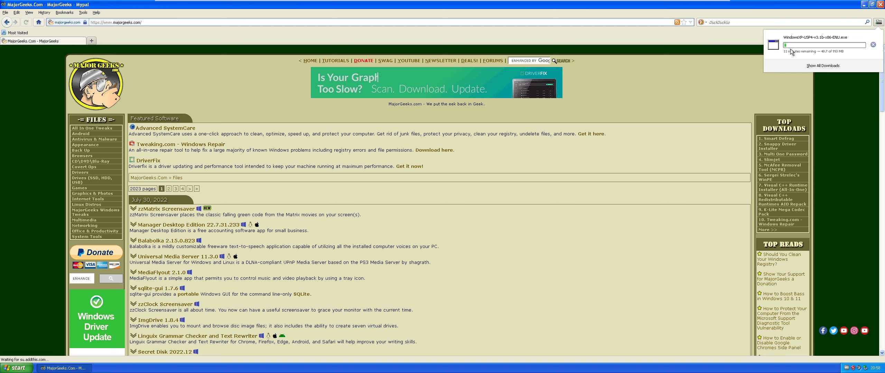
Step: Check the system clock in Date and Time Properties and dismiss the dialog
mouse_move(806, 4)
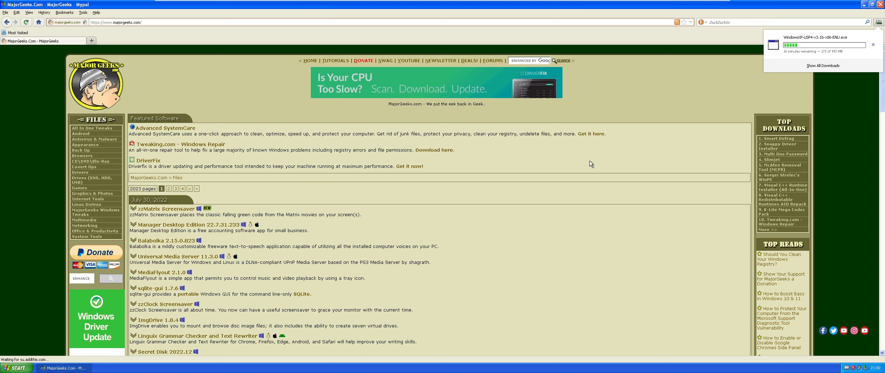
click(874, 369)
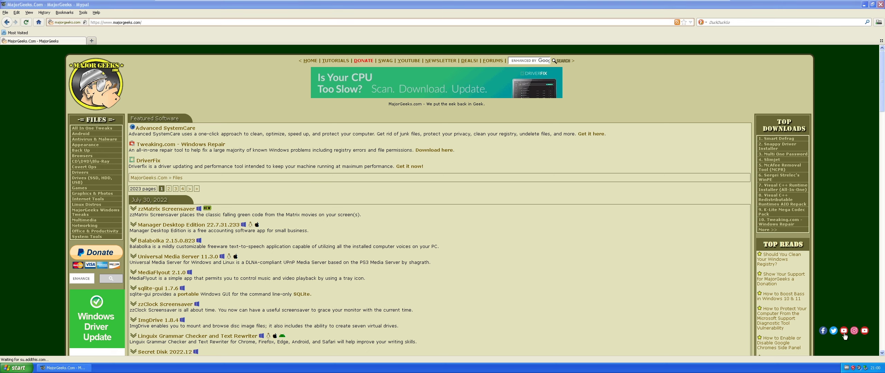
double_click(877, 367)
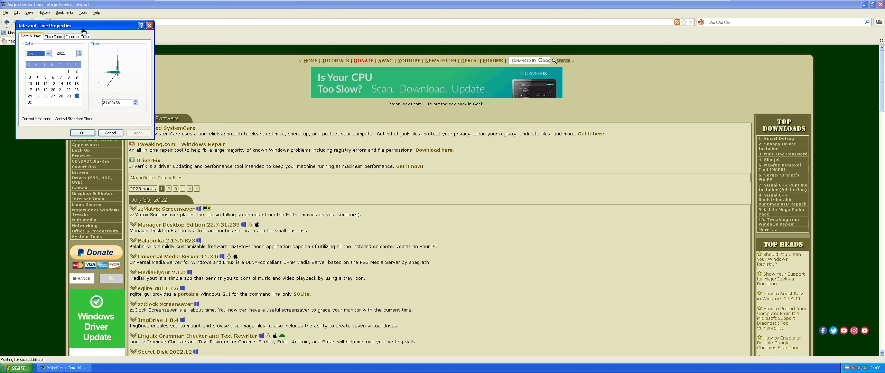
click(115, 133)
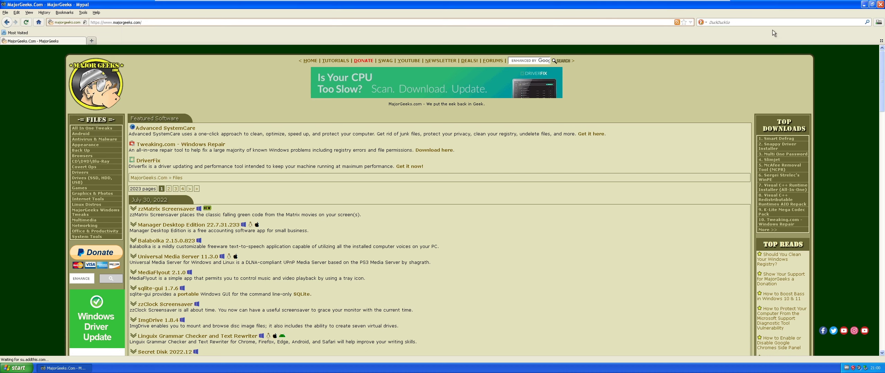
Step: Run the downloaded WindowsXP-USP4-v3.1b-x86-ENU.exe from the browser's downloads and minimize the browser while it extracts
click(878, 22)
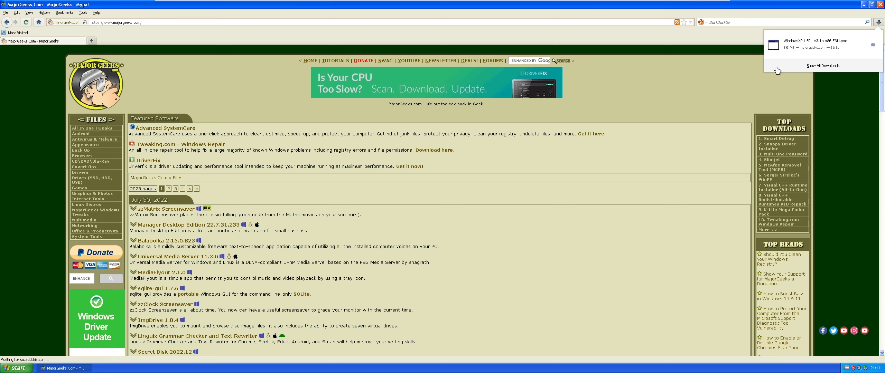
click(802, 48)
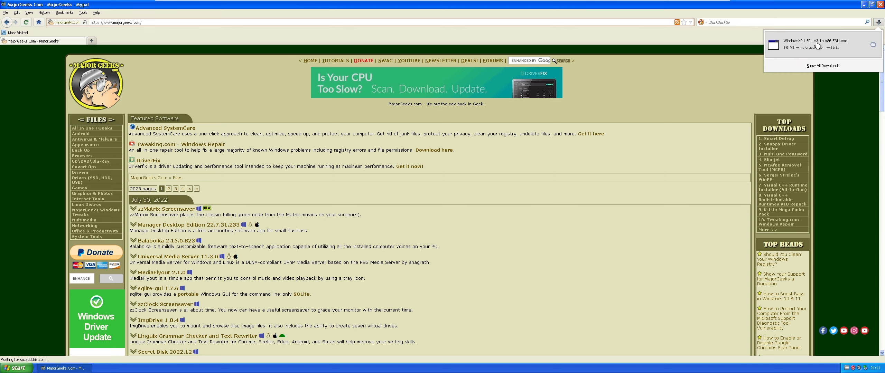
click(455, 193)
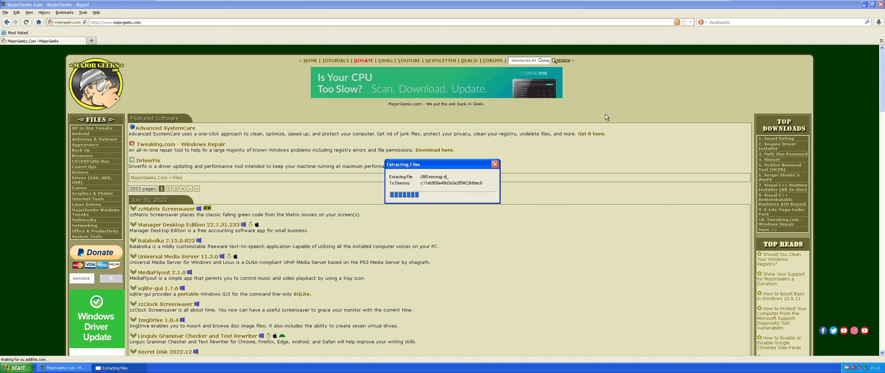
click(864, 4)
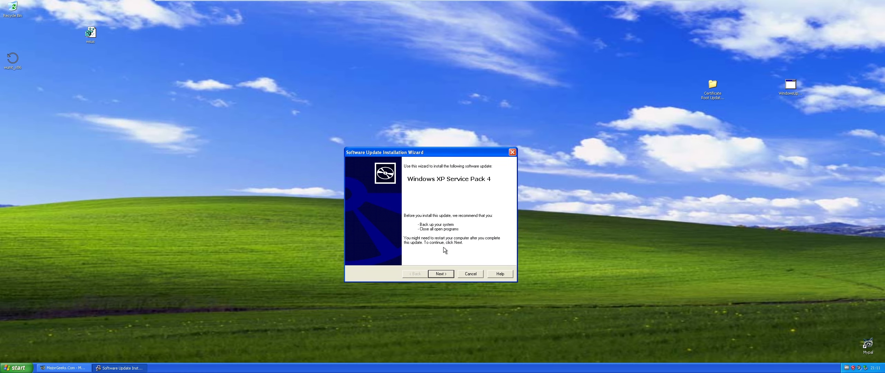
Step: Install Windows XP Service Pack 4, agreeing to the license and choosing Do Not Archive Files, and finish the wizard with an automatic restart
click(440, 274)
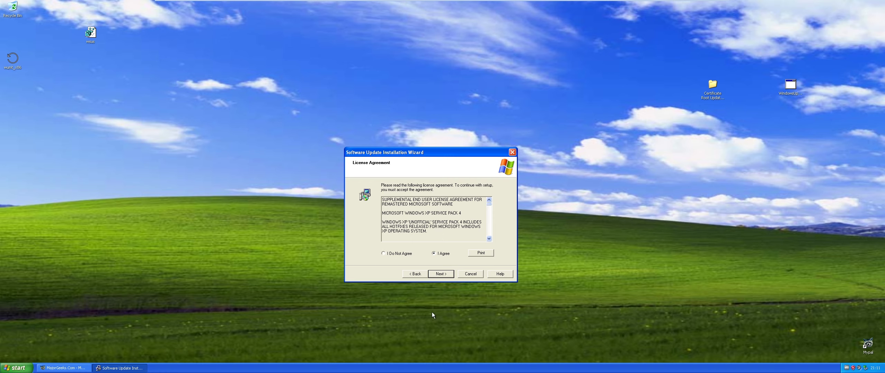
click(439, 277)
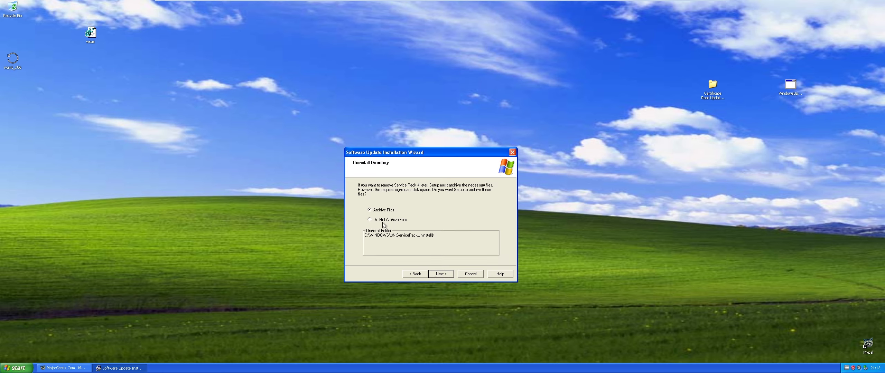
click(376, 220)
click(439, 274)
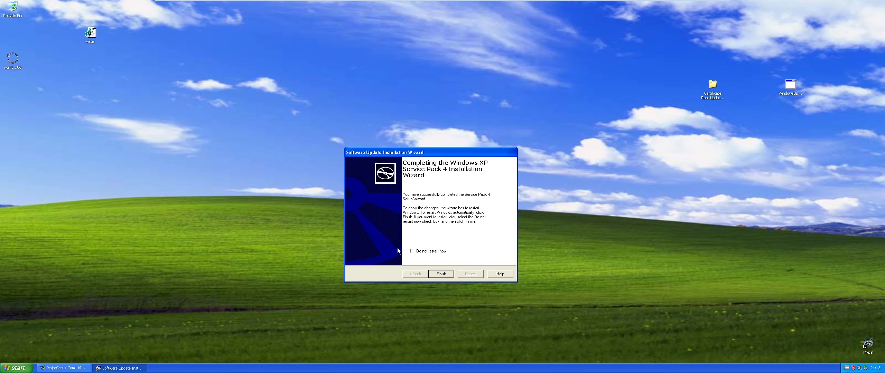
drag(425, 154, 461, 126)
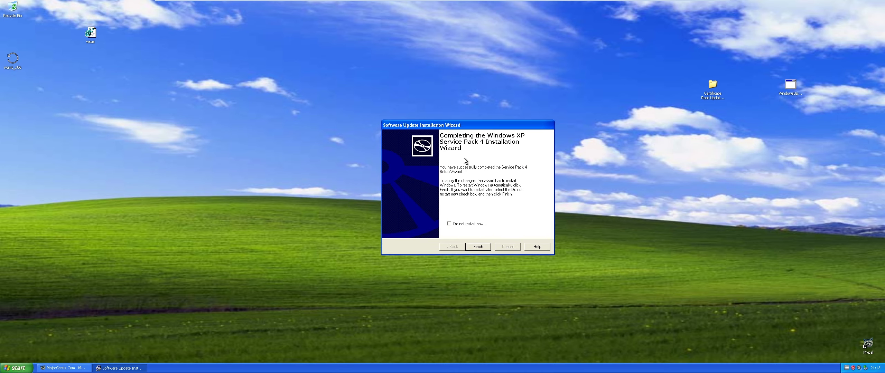
click(472, 249)
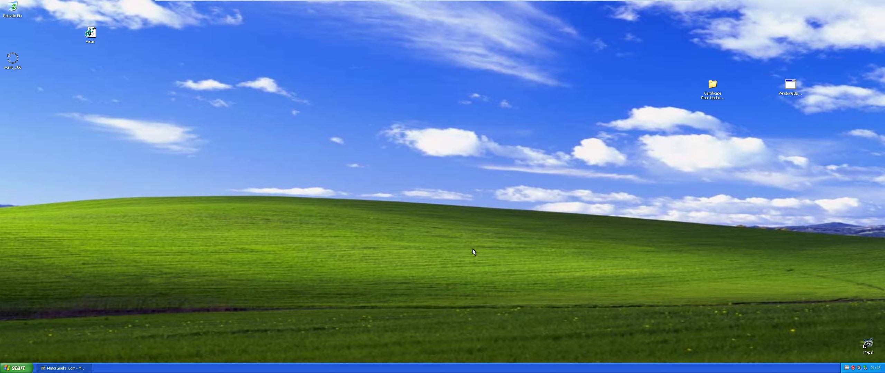
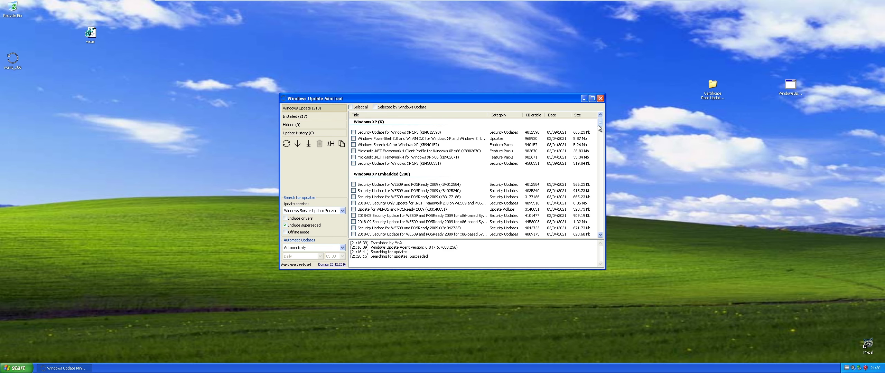
Step: Examine the updates still offered in Windows Update MiniTool, especially the WES09 and POSReady 2009 entries under Windows XP Embedded
mouse_move(600, 126)
mouse_down()
mouse_move(611, 155)
mouse_move(610, 230)
mouse_move(600, 185)
mouse_move(602, 120)
mouse_up()
click(484, 184)
scroll(484, 192, down, 3)
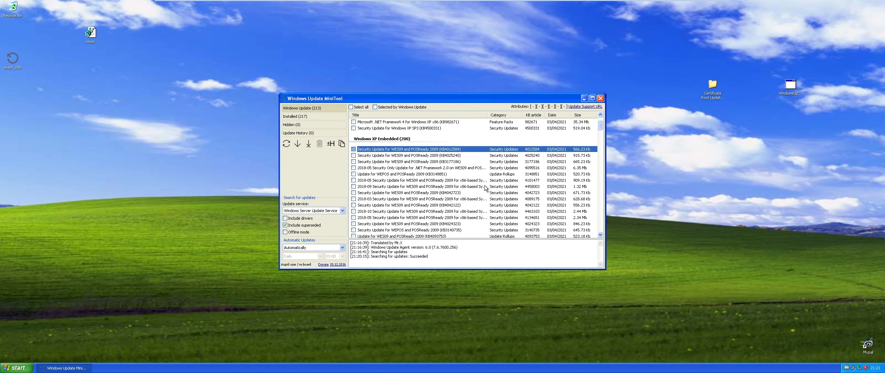
scroll(484, 193, down, 12)
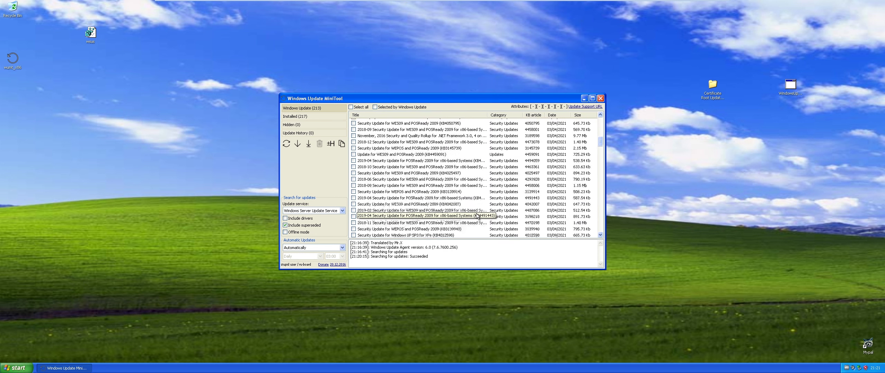
scroll(477, 216, up, 4)
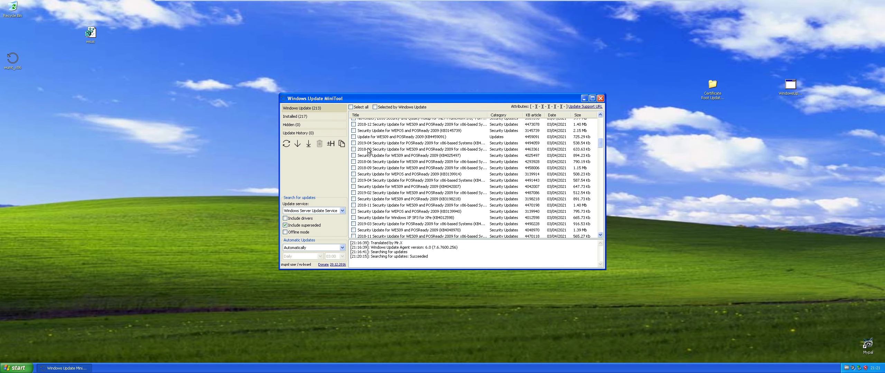
scroll(372, 179, up, 1)
scroll(373, 174, up, 2)
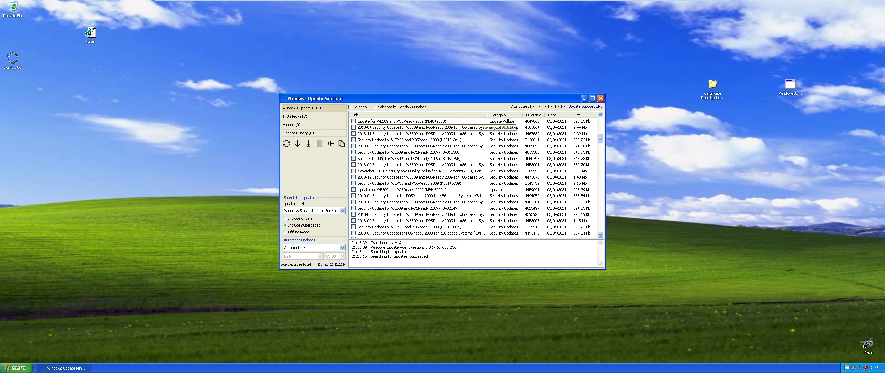
scroll(383, 173, up, 2)
scroll(383, 174, up, 1)
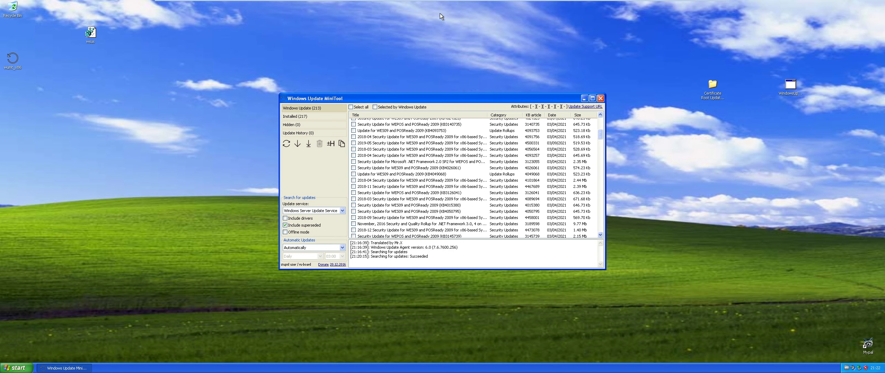
mouse_move(421, 2)
mouse_move(364, 144)
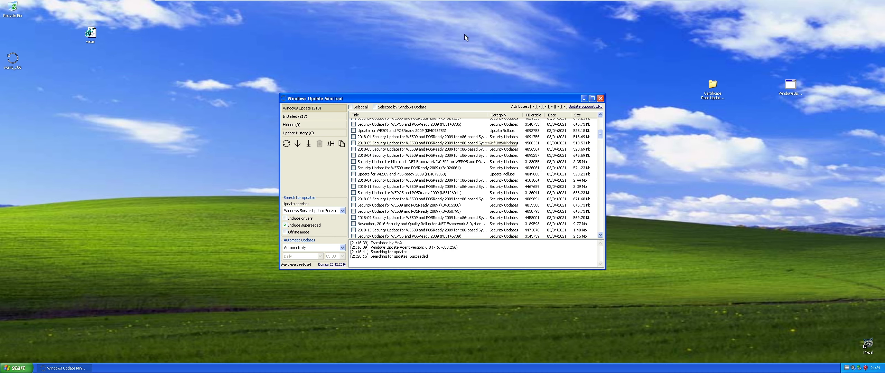